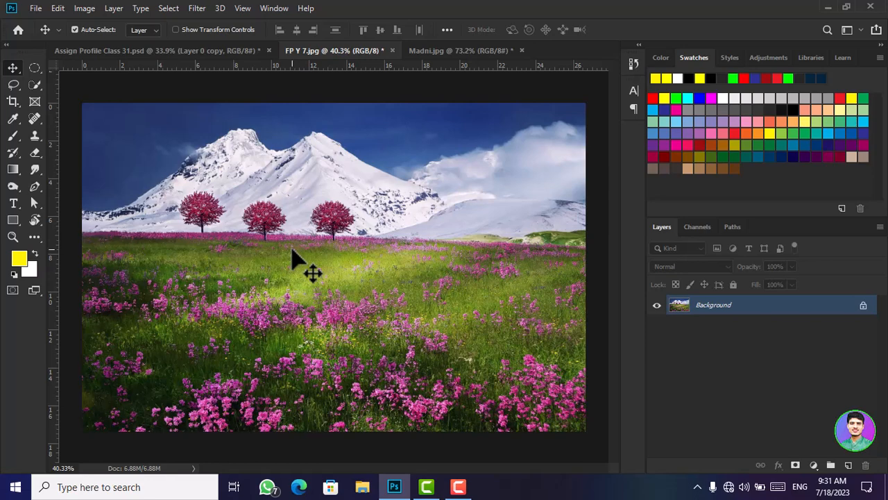
click(75, 10)
mouse_move(104, 43)
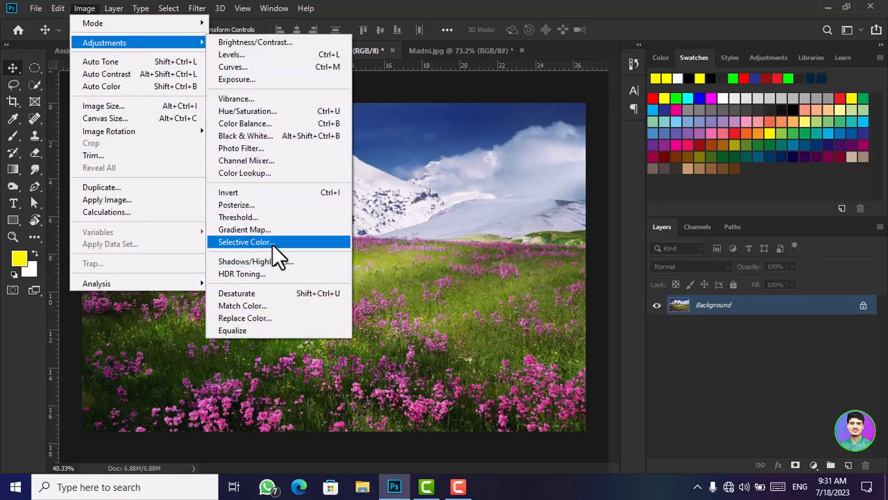
click(475, 285)
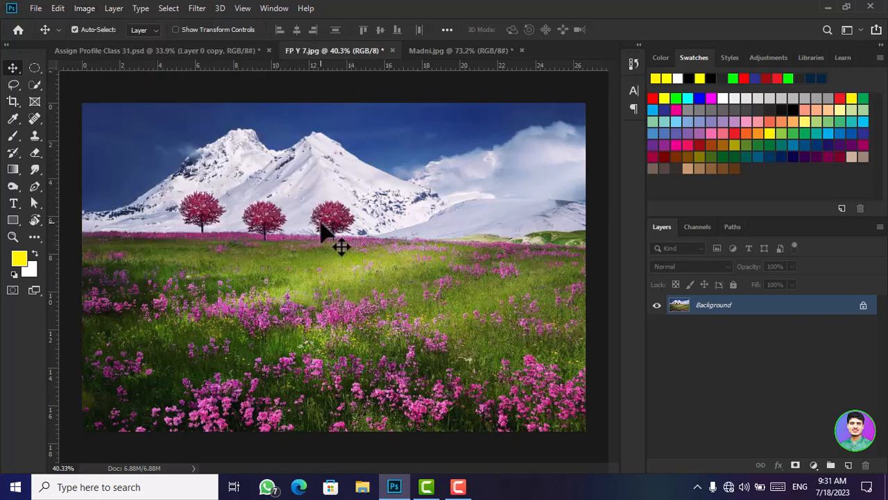
Add a Selective Color adjustment layer above the Background layer and move its settings clear of the photo.
click(814, 465)
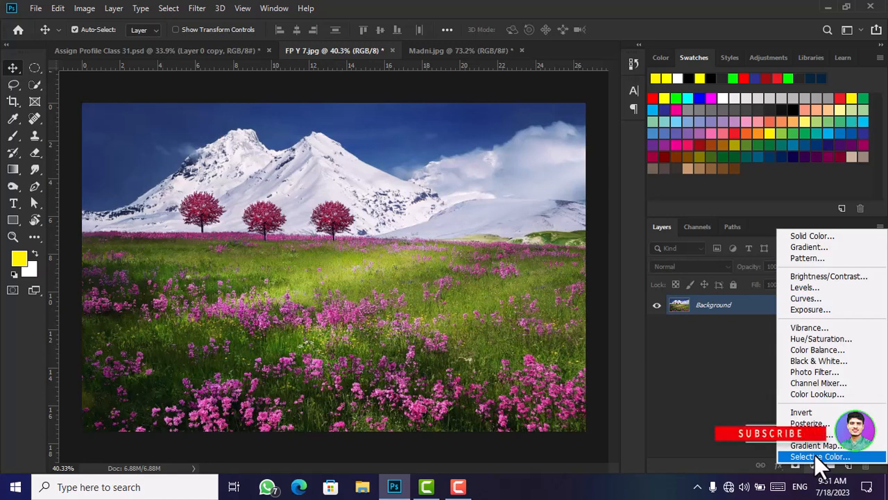
click(815, 455)
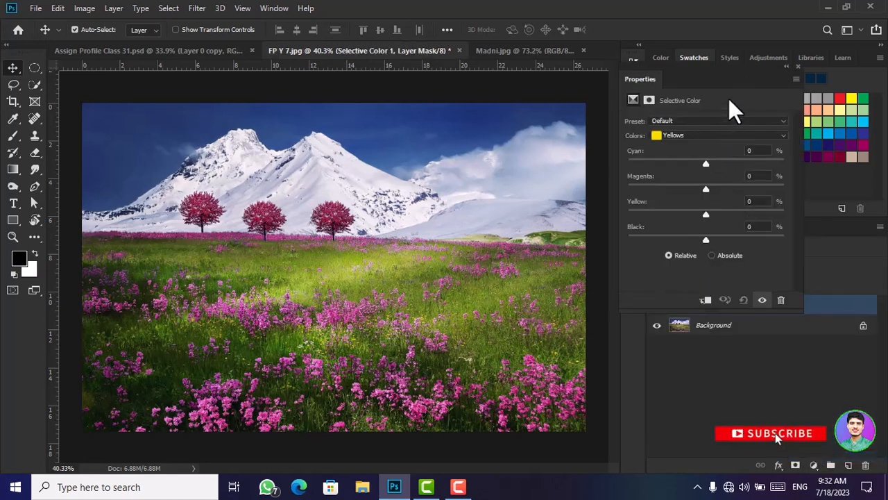
drag(730, 82, 744, 99)
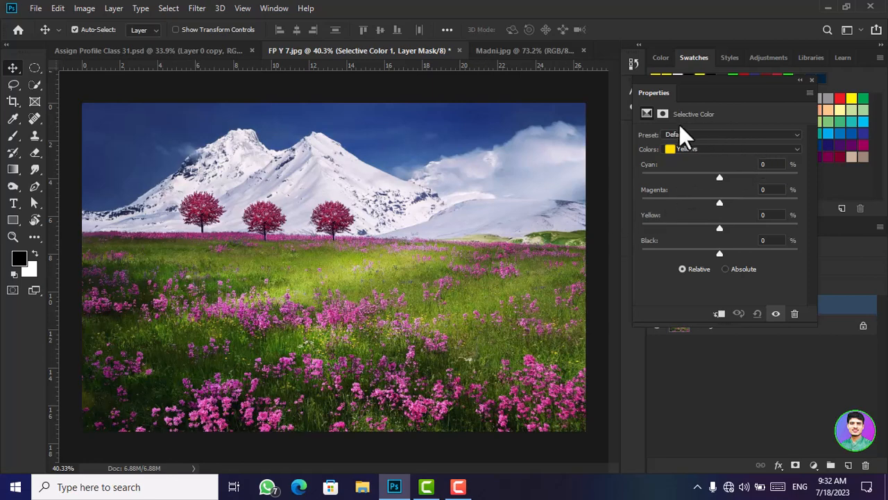
For the Reds in Selective Color, set Cyan to -22, Magenta to +20, Yellow to +17 and Black to +3.
click(792, 136)
click(759, 148)
click(710, 148)
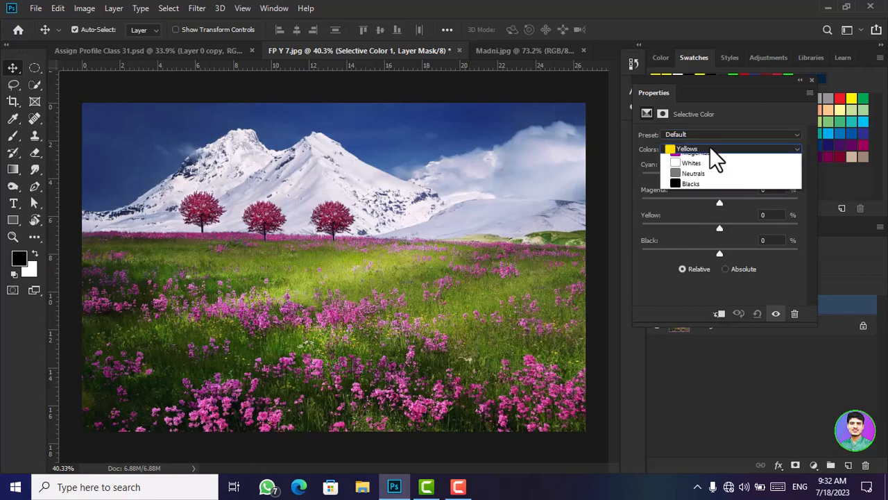
click(707, 156)
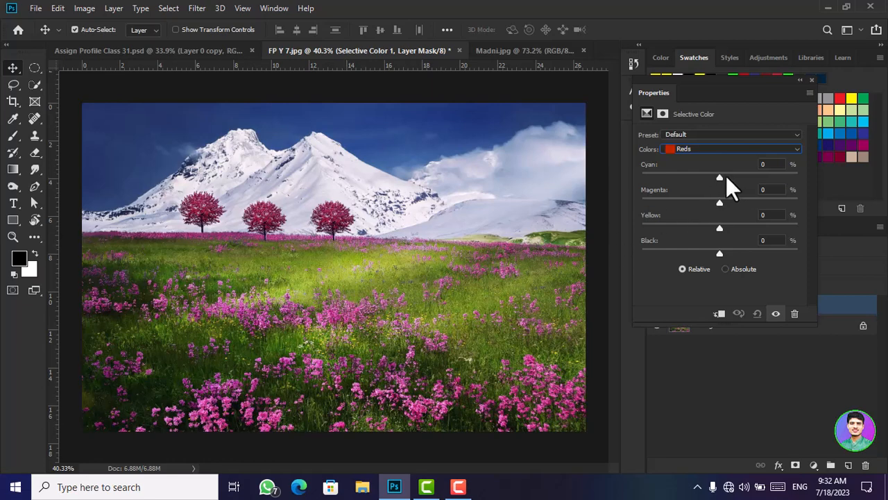
drag(726, 175, 656, 178)
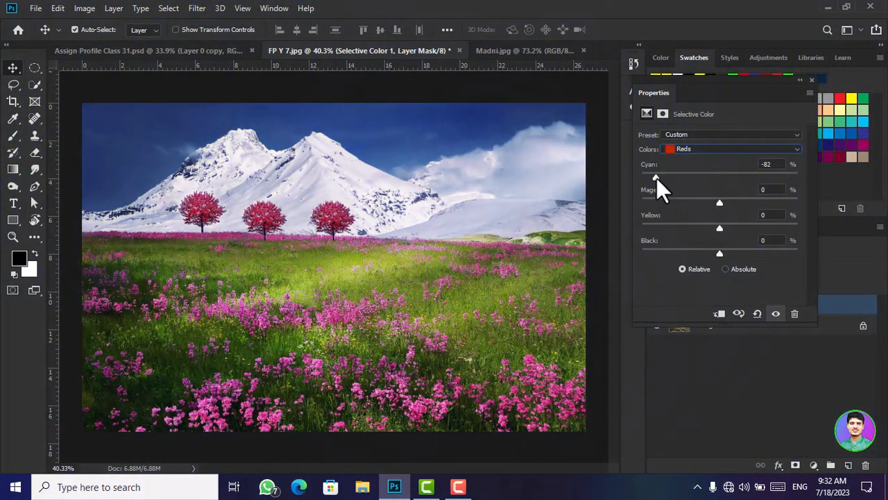
drag(656, 177, 764, 178)
drag(694, 188, 753, 202)
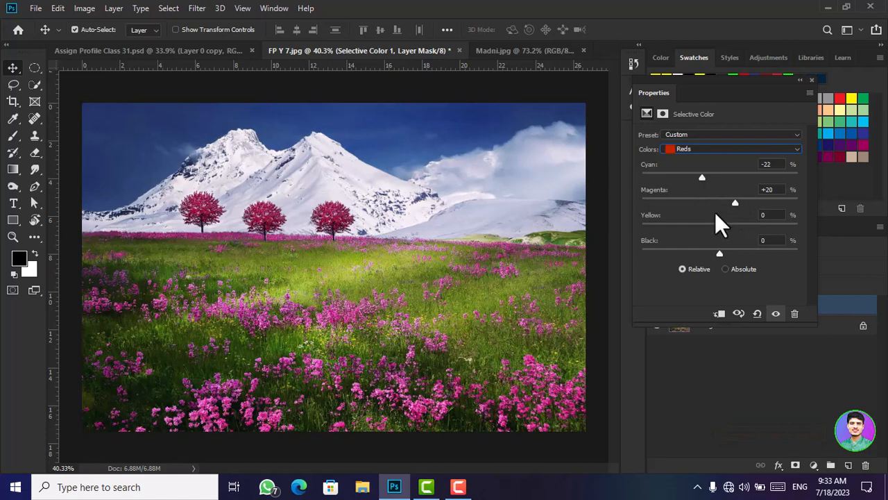
drag(719, 228, 721, 253)
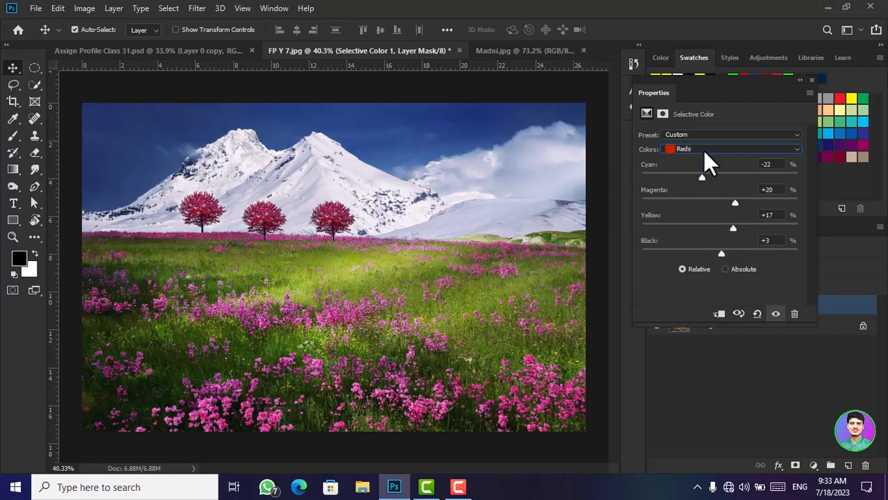
For the Greens in Selective Color, set Black to +14 and Yellow to +16.
click(703, 149)
click(700, 182)
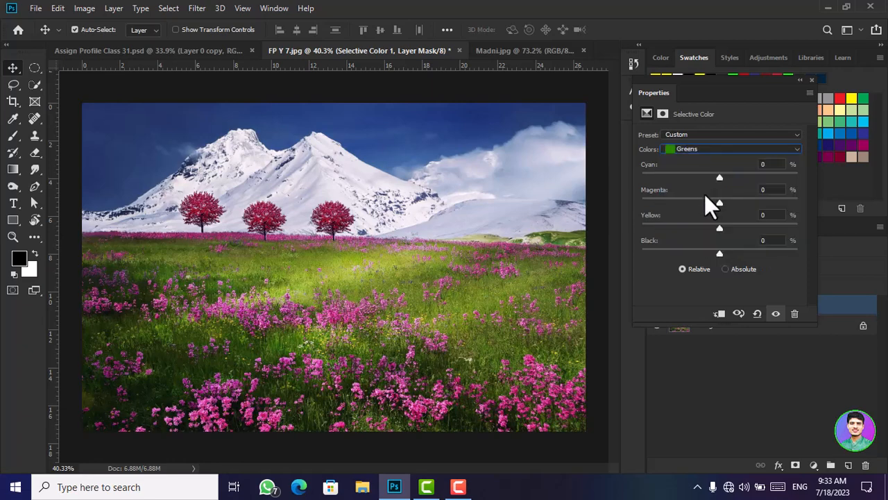
drag(720, 252, 702, 241)
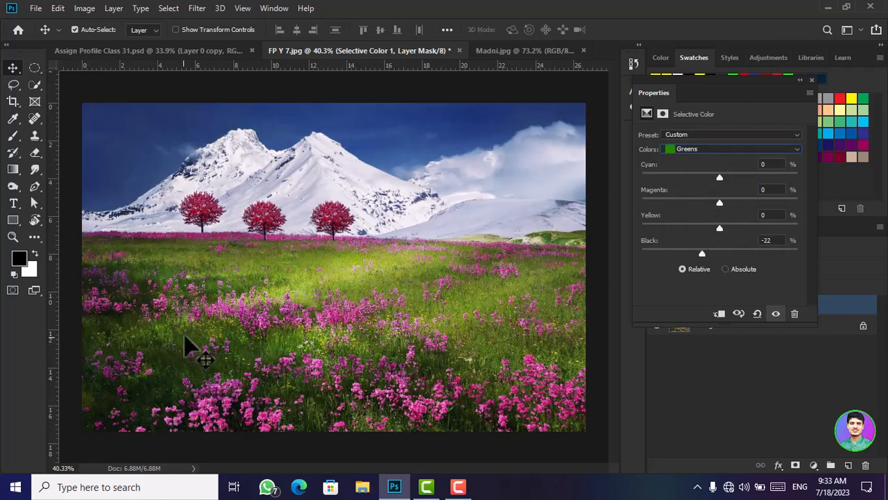
drag(699, 253, 719, 233)
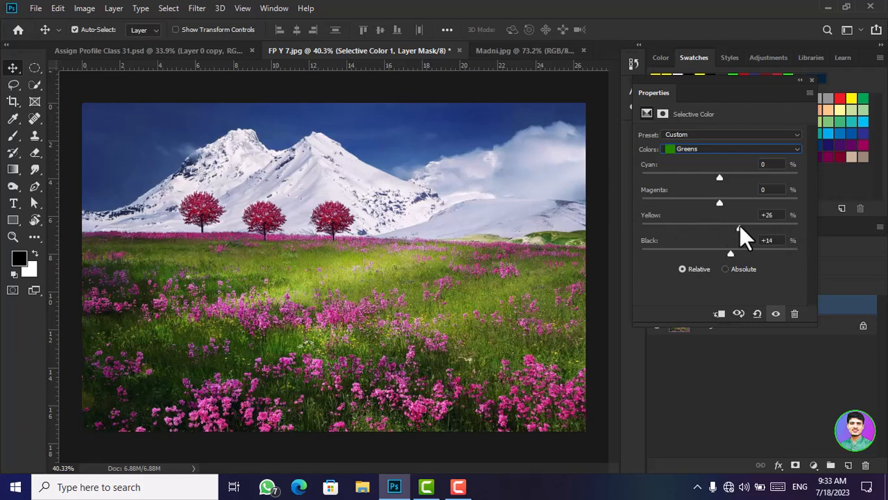
drag(739, 229, 733, 229)
Set the Greens' Magenta to -31 and fine-tune their Cyan amount by eye.
drag(715, 203, 681, 218)
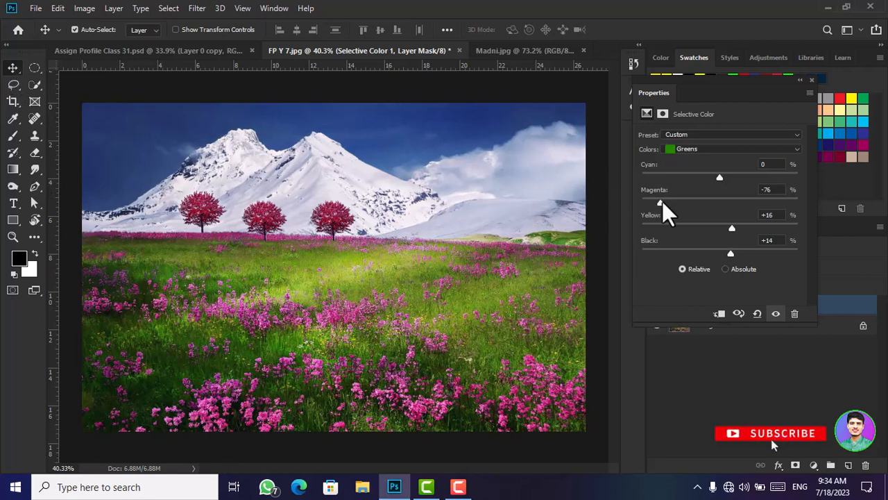
drag(666, 201, 632, 200)
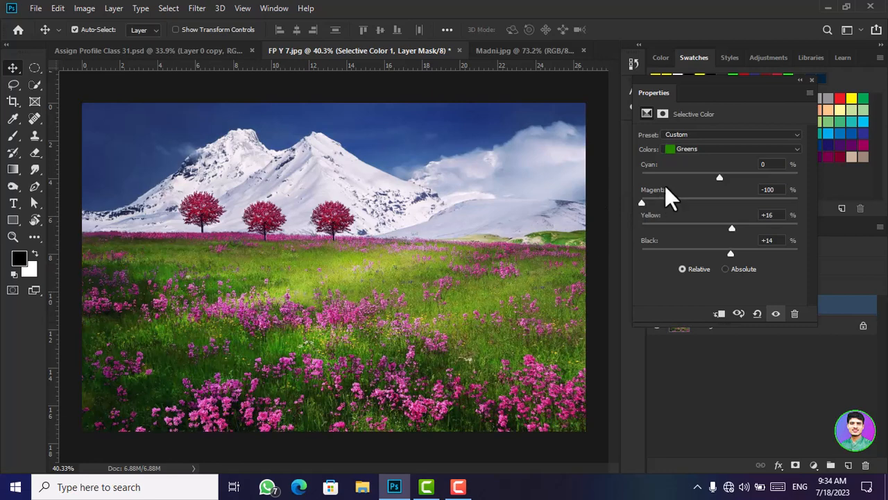
drag(641, 202, 696, 204)
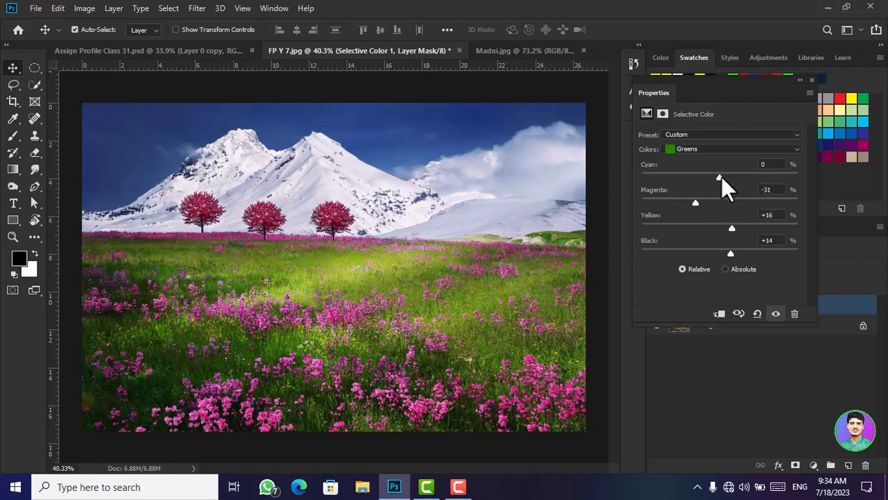
drag(722, 176, 738, 177)
drag(661, 183, 744, 183)
mouse_move(733, 180)
mouse_down()
mouse_move(655, 182)
mouse_move(735, 177)
mouse_move(727, 173)
mouse_up()
For the Yellows in Selective Color, set Cyan to +52, Magenta to -16, Yellow to +24 and Black to +15.
click(747, 148)
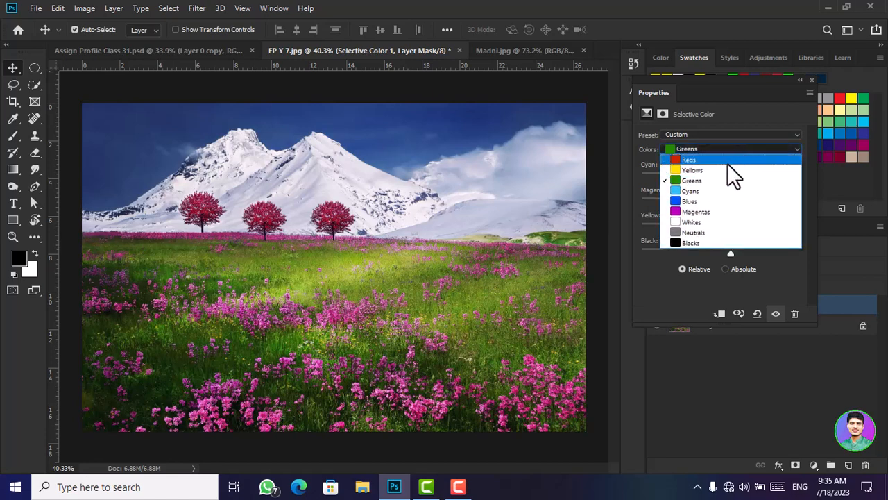
click(724, 170)
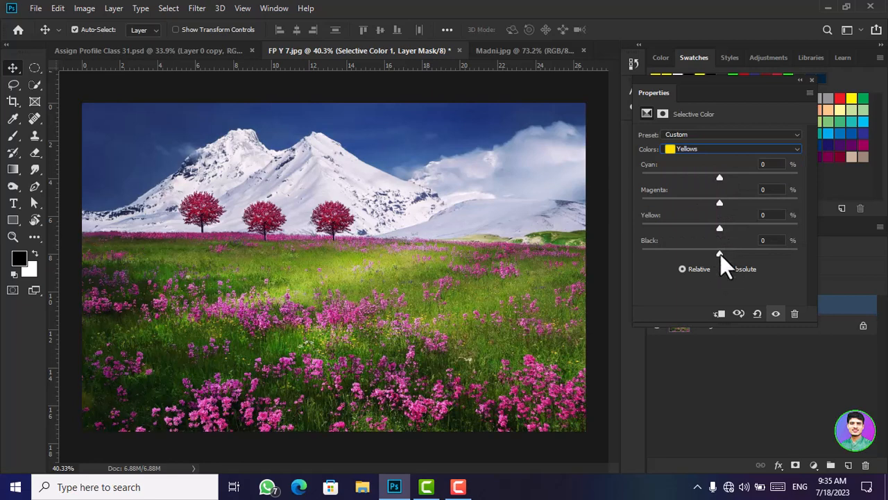
mouse_move(720, 253)
mouse_down()
mouse_move(769, 253)
mouse_move(657, 253)
mouse_move(731, 253)
mouse_up()
drag(720, 226, 767, 231)
drag(722, 204, 695, 206)
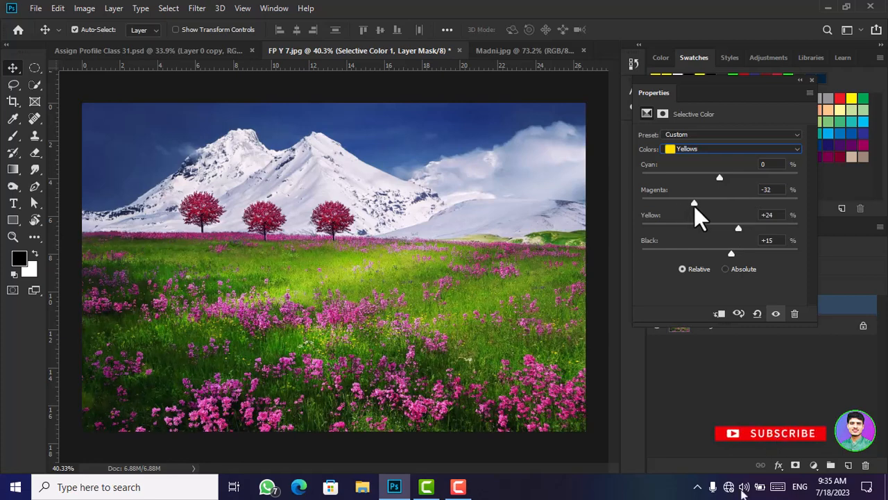
drag(694, 206, 698, 206)
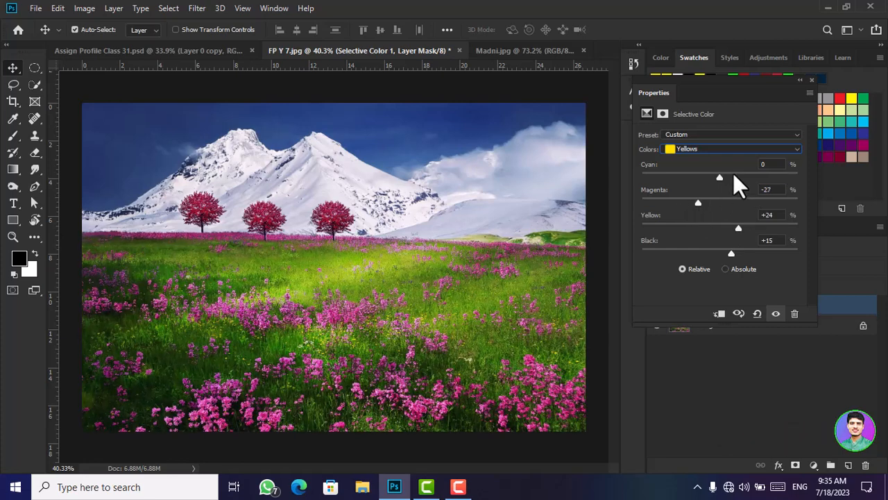
drag(719, 177, 723, 177)
drag(698, 202, 707, 202)
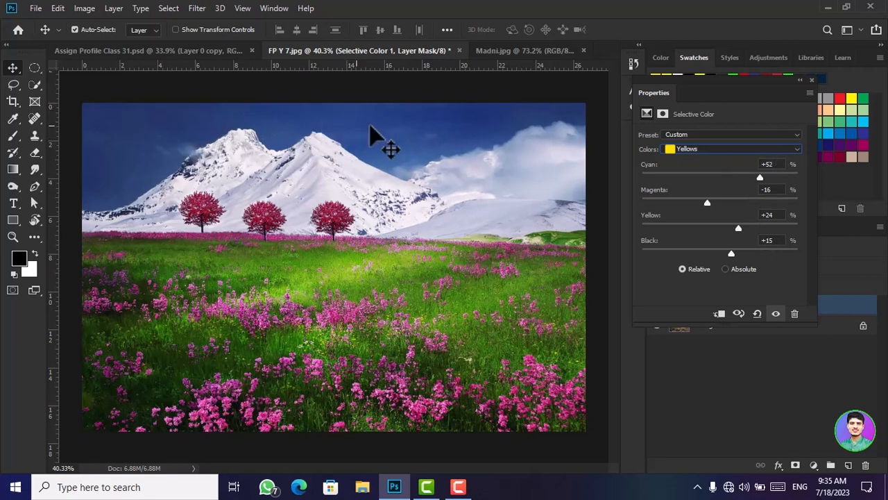
For the Blues in Selective Color, set Black to +43, Yellow to -56, Magenta to -42, raise Cyan moderately, and close the settings.
click(720, 145)
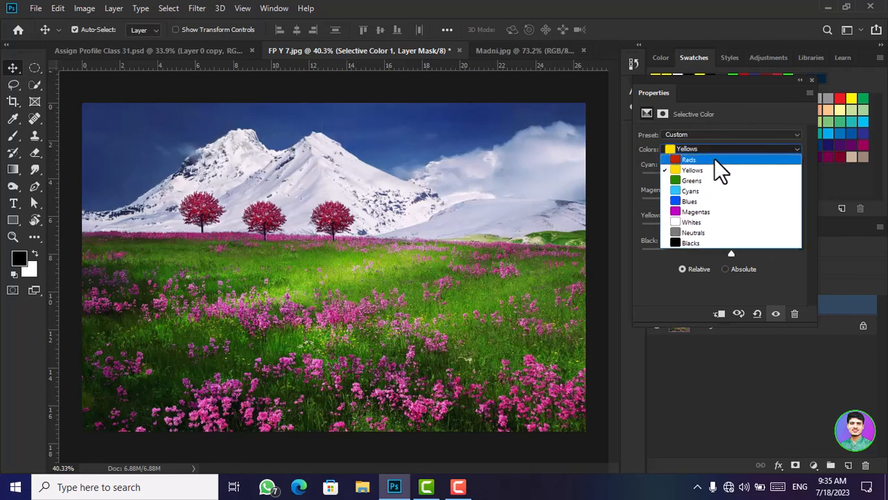
click(704, 198)
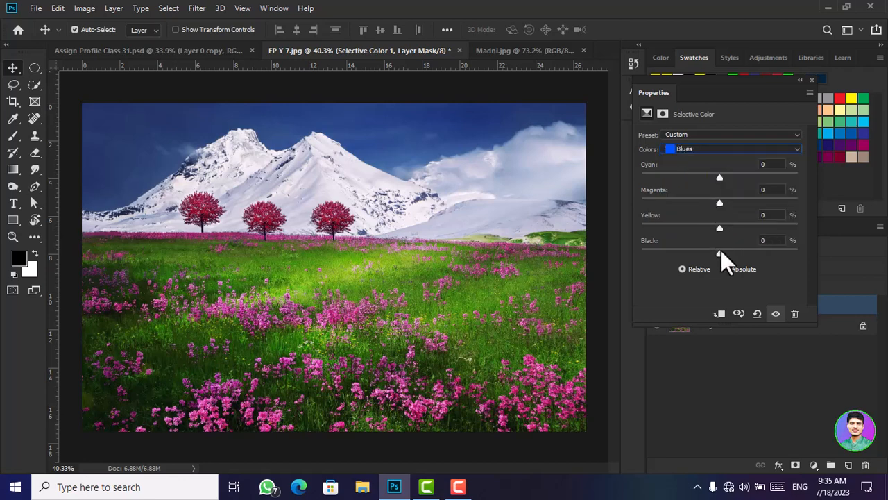
drag(719, 253, 774, 254)
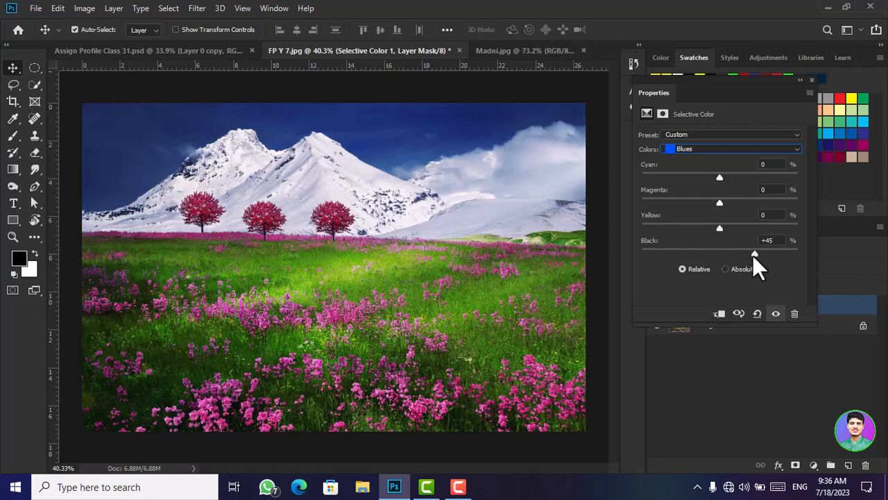
mouse_move(754, 252)
mouse_down()
mouse_move(660, 253)
mouse_move(753, 252)
mouse_up()
drag(720, 228, 677, 233)
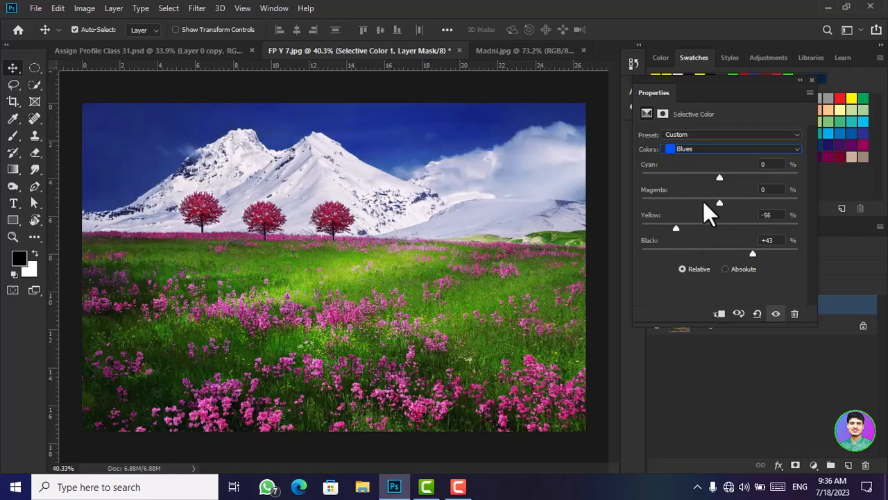
drag(718, 203, 687, 203)
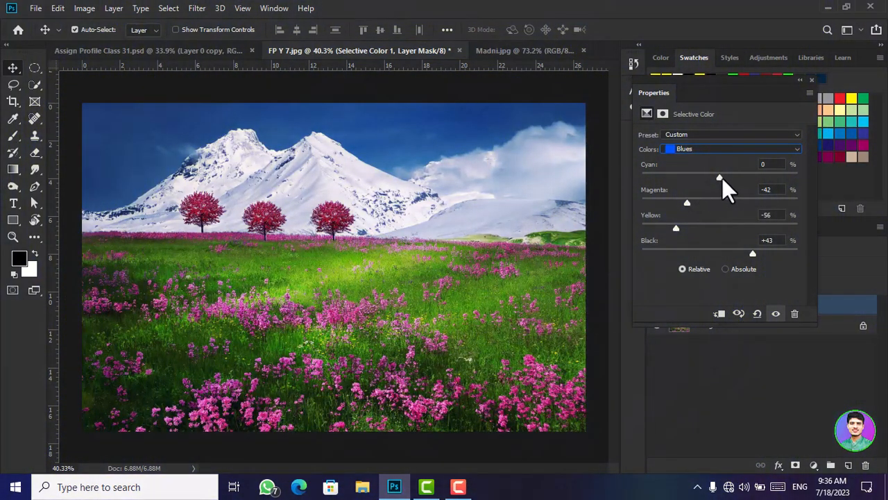
drag(720, 178, 742, 179)
click(811, 79)
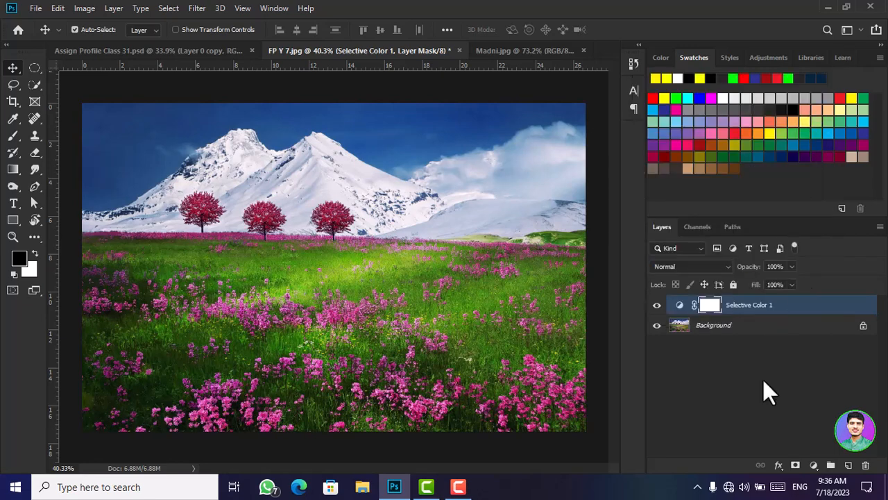
Toggle the Selective Color layer's visibility off and on to compare the photo before and after the correction.
click(657, 305)
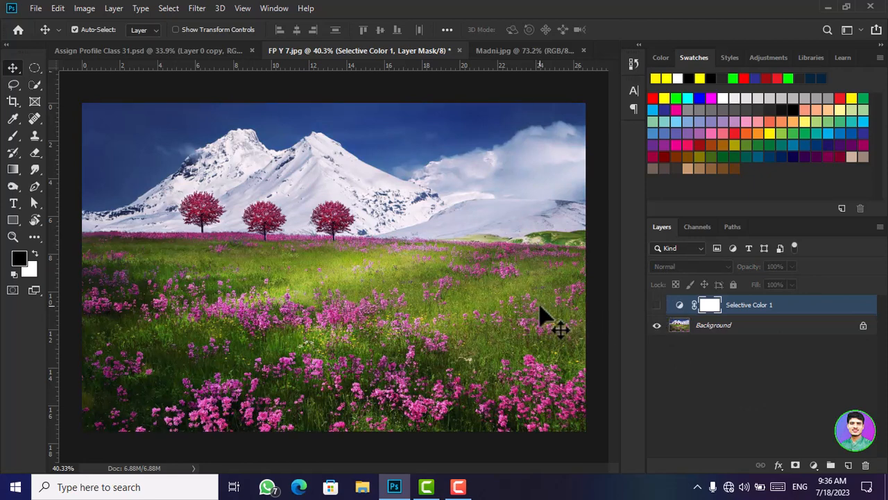
click(657, 306)
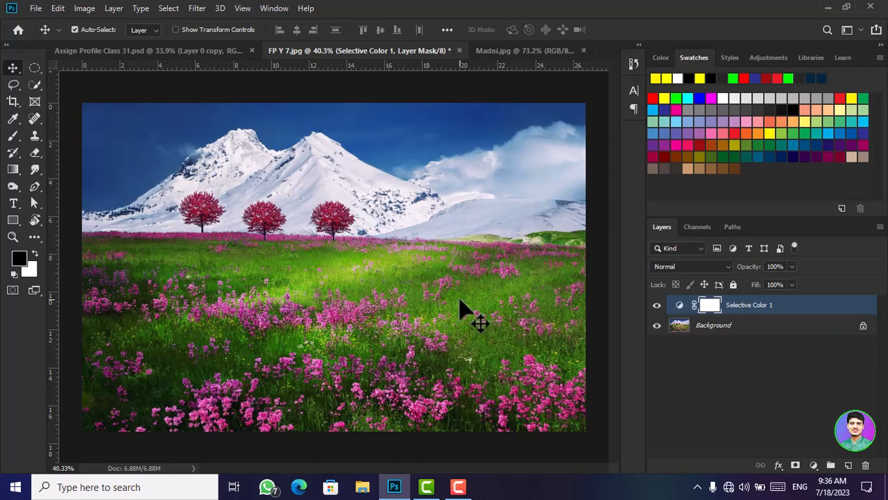
click(657, 306)
click(656, 306)
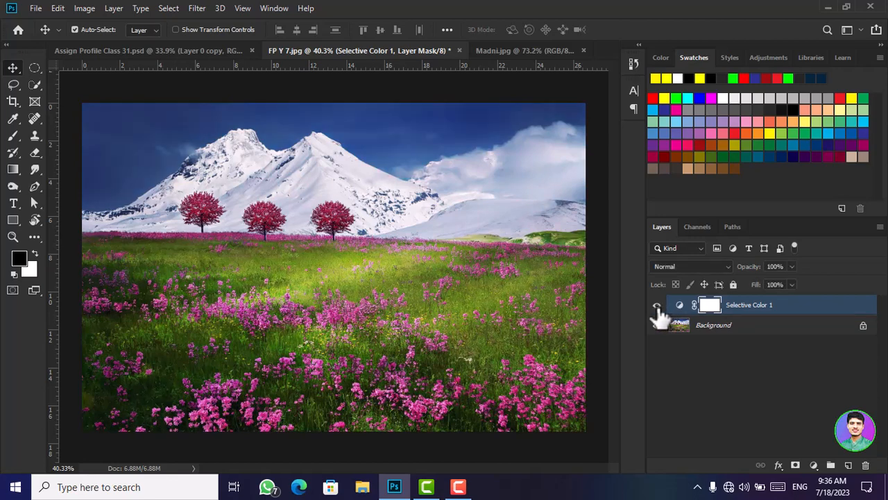